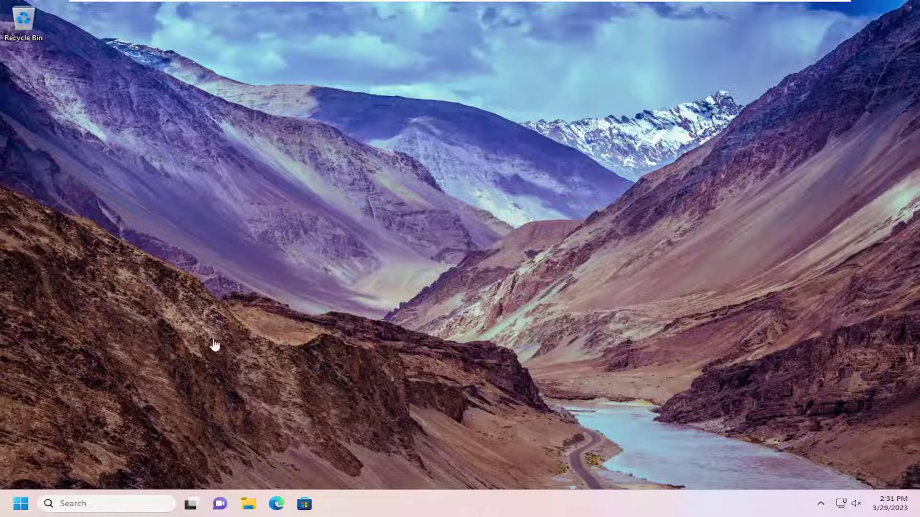
# Search Windows for 'file explorer', correcting a typo in the query.
pyautogui.click(86, 503)
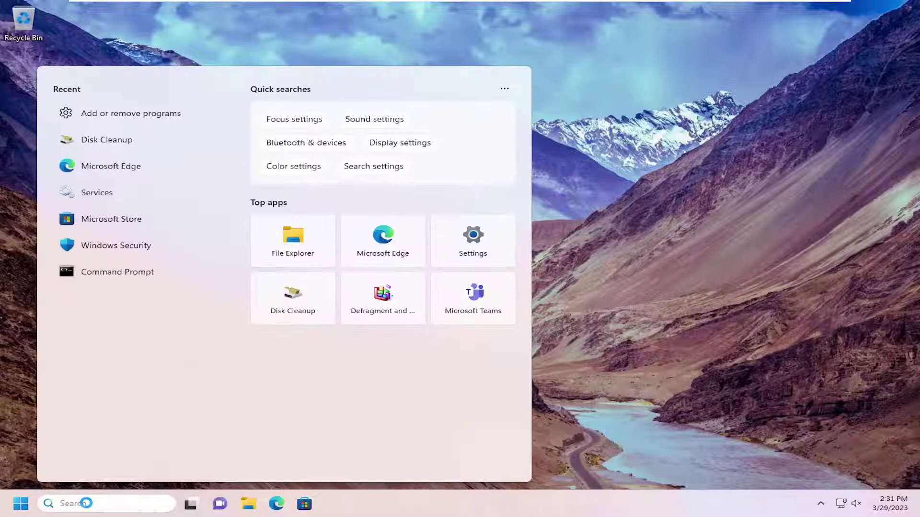
pyautogui.write('file exlo')
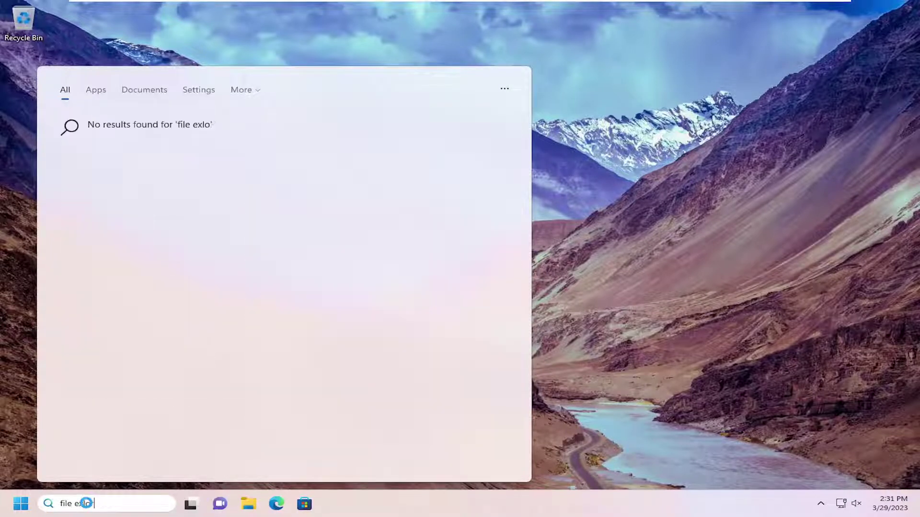
pyautogui.press('BackSpace')
pyautogui.press('BackSpace')
pyautogui.press('BackSpace')
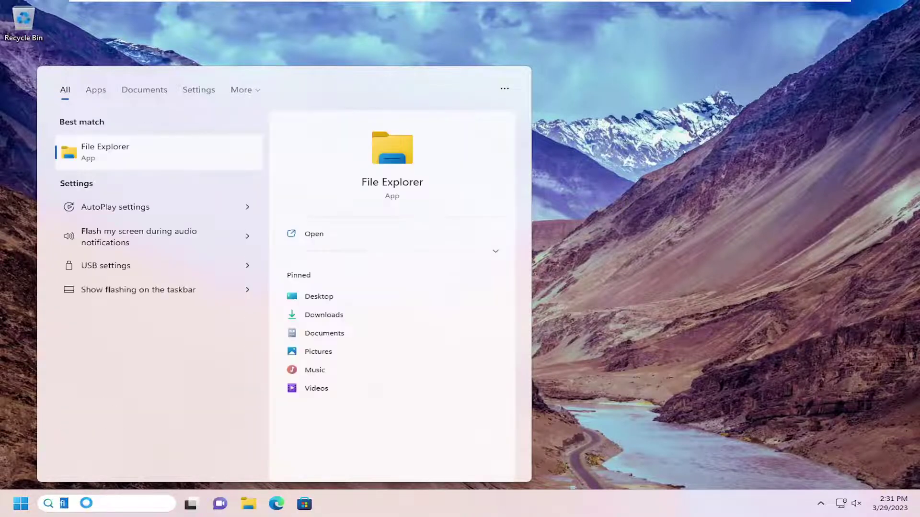
pyautogui.write('plorer')
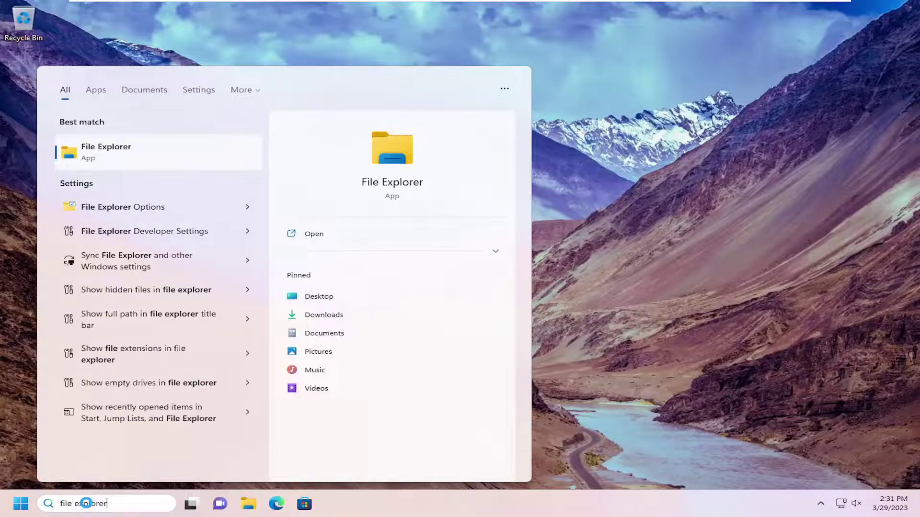
# Launch File Explorer and open the Properties of Local Disk (C:) from This PC.
pyautogui.click(104, 157)
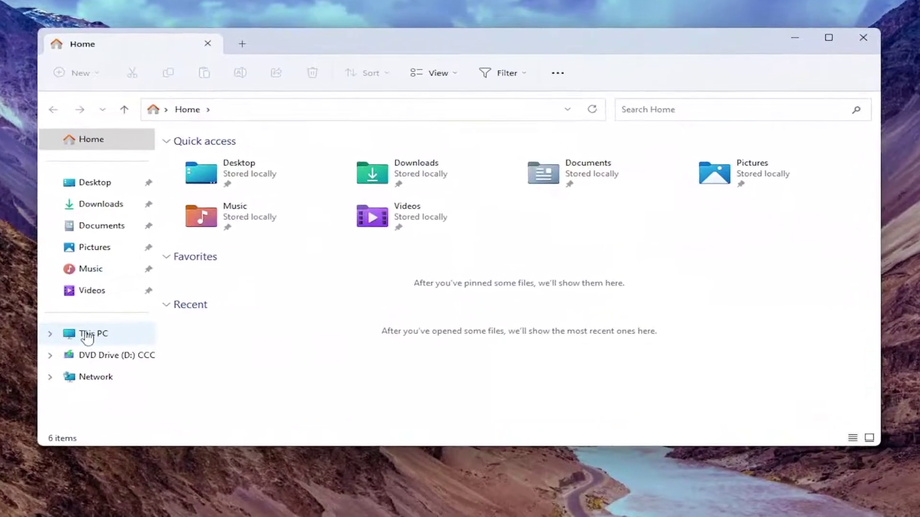
pyautogui.click(155, 319)
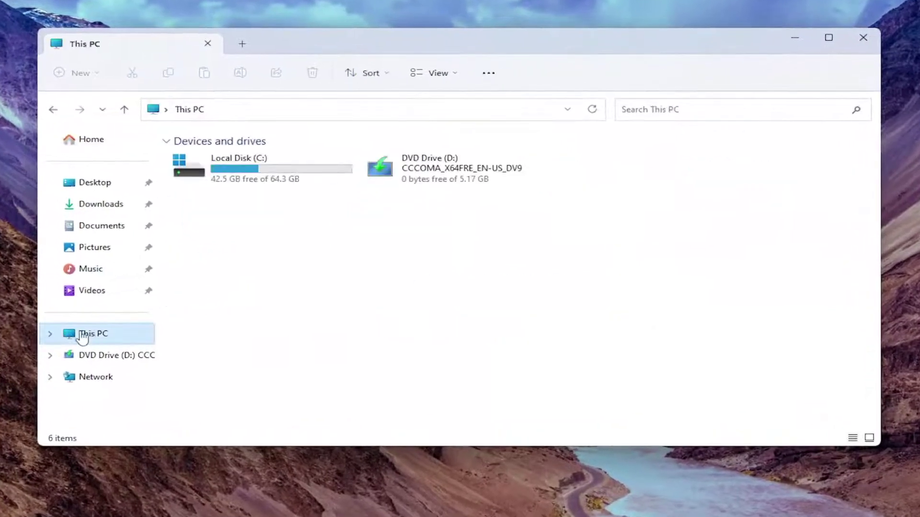
pyautogui.click(221, 173)
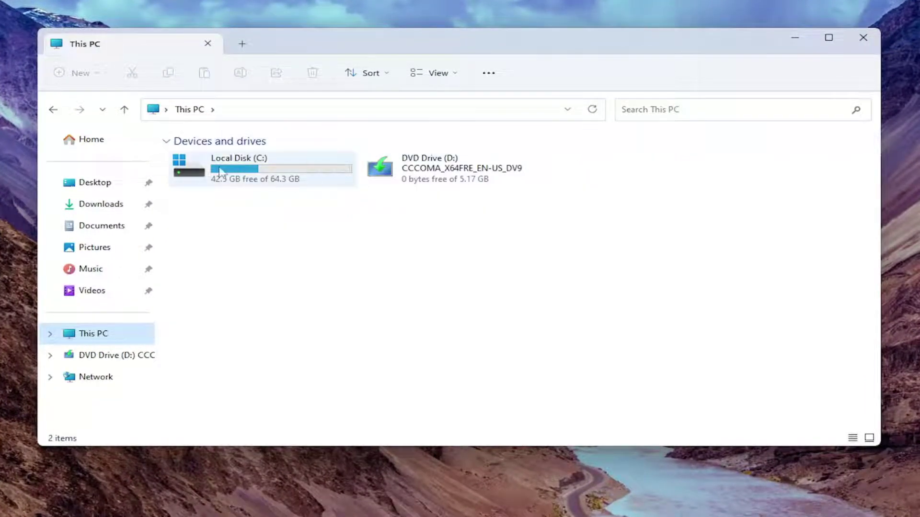
pyautogui.moveTo(251, 180)
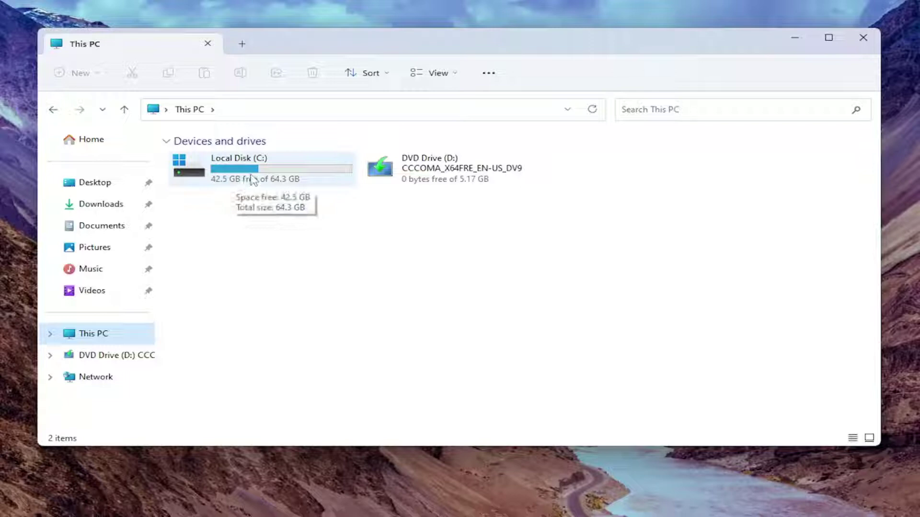
pyautogui.rightClick(260, 177)
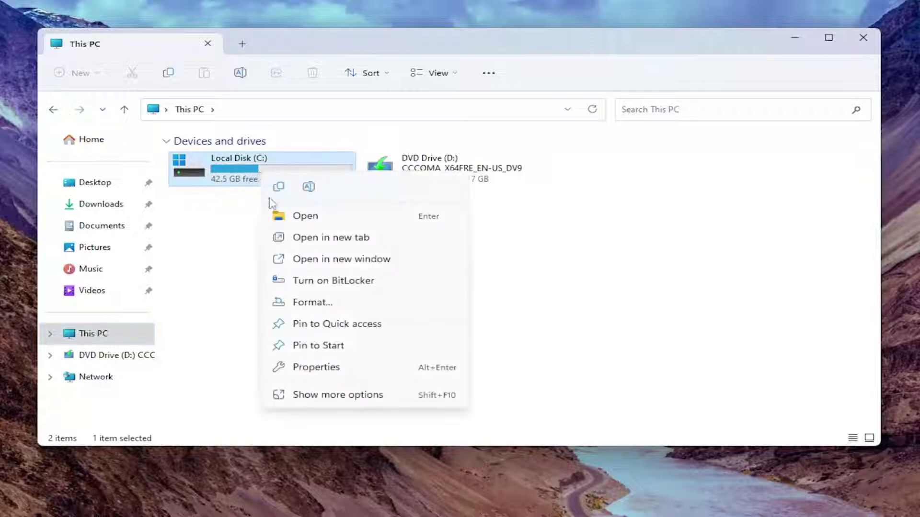
pyautogui.click(304, 367)
pyautogui.moveTo(382, 184); pyautogui.dragTo(383, 117)
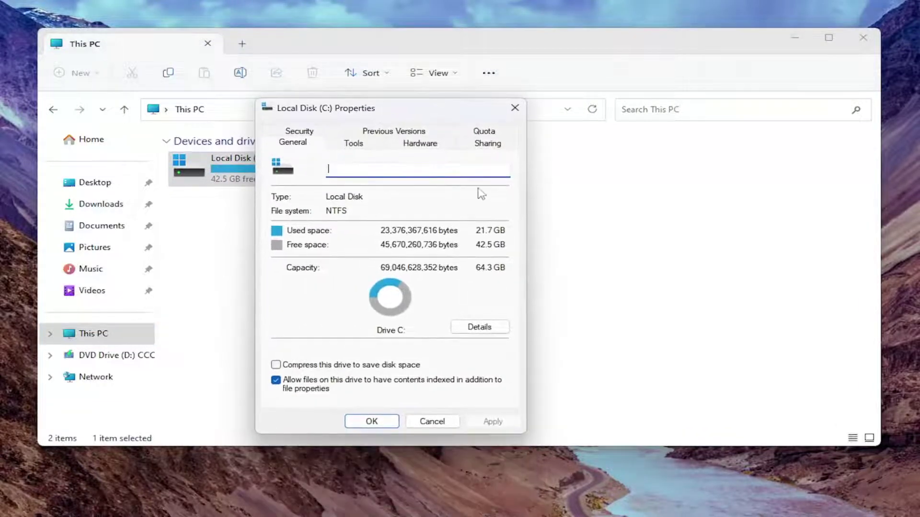
# Open the editable permissions from the drive's Security tab.
pyautogui.click(300, 132)
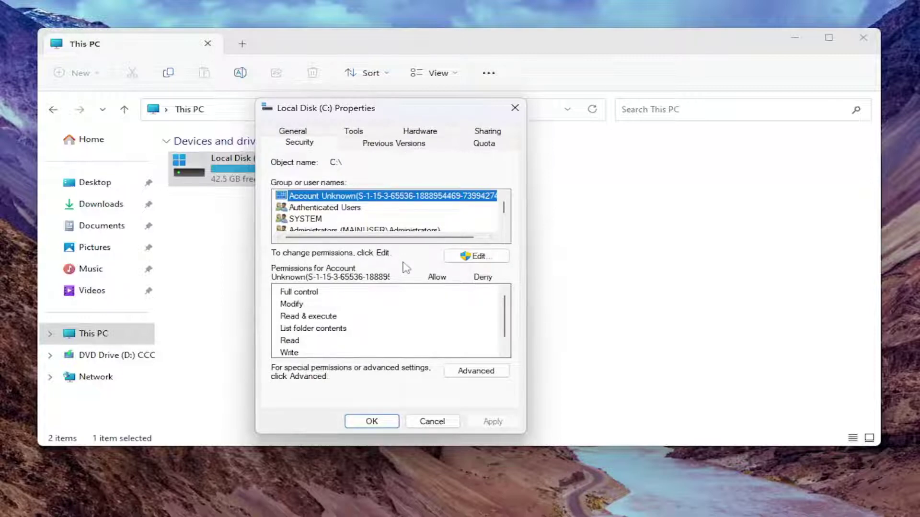
pyautogui.click(475, 256)
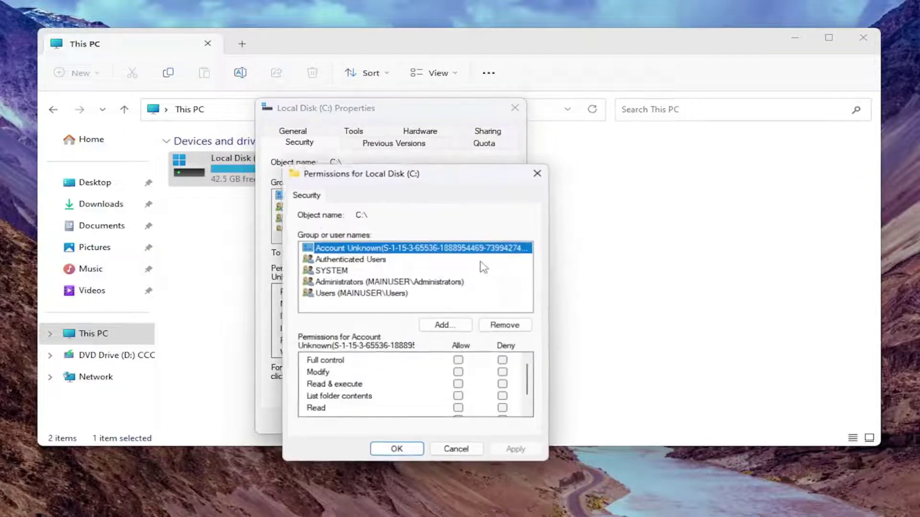
pyautogui.moveTo(427, 175); pyautogui.dragTo(397, 109)
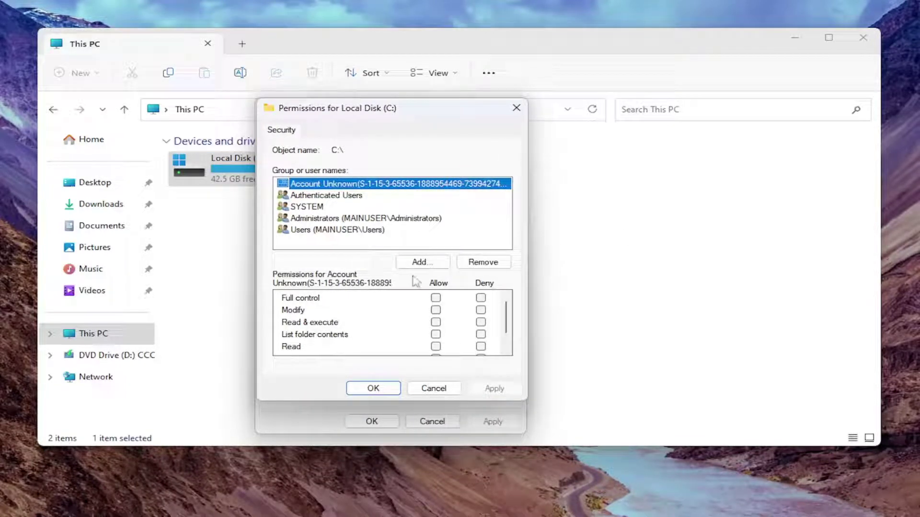
# Enter 'mdtech' as a user to add, check the name, and dismiss Name Not Found.
pyautogui.click(419, 262)
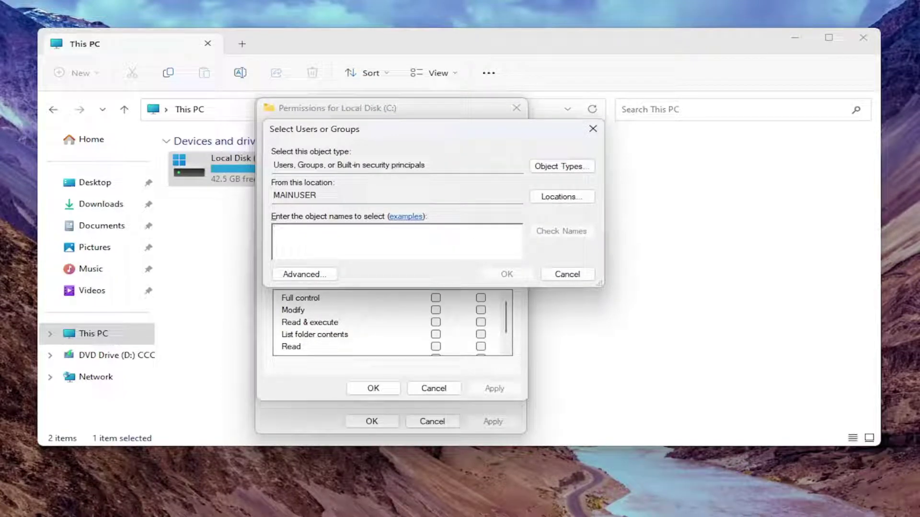
pyautogui.write('ad')
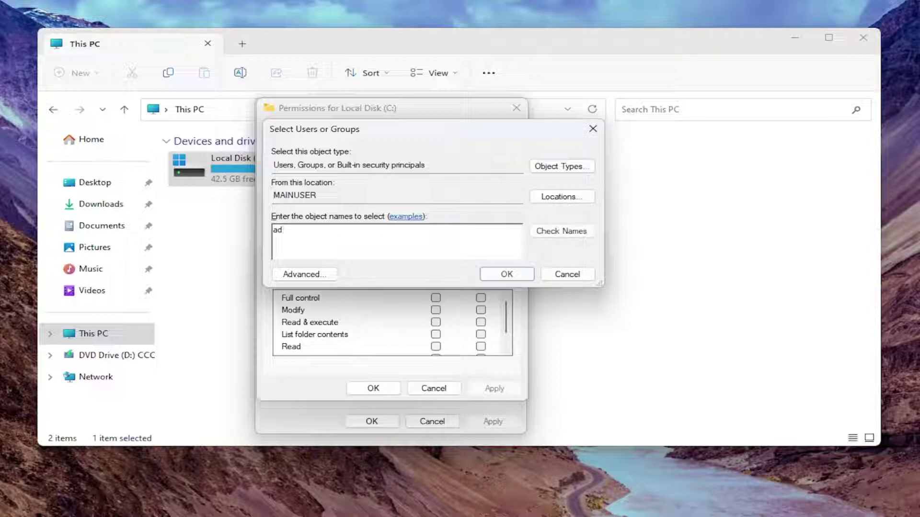
pyautogui.press('BackSpace')
pyautogui.press('BackSpace')
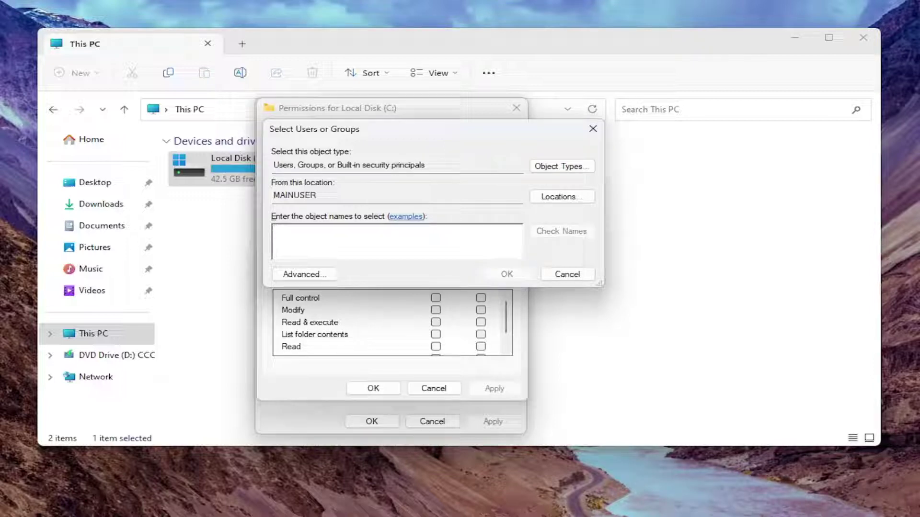
pyautogui.write('mdtech')
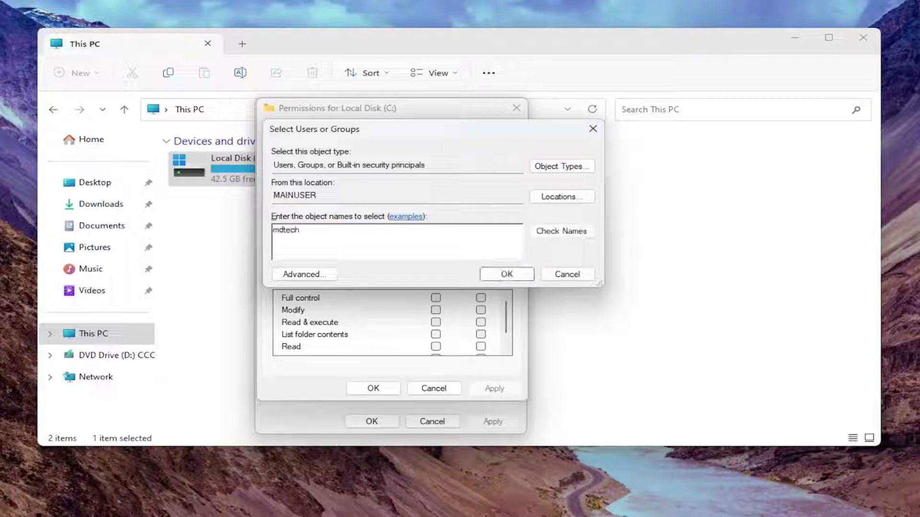
pyautogui.click(561, 231)
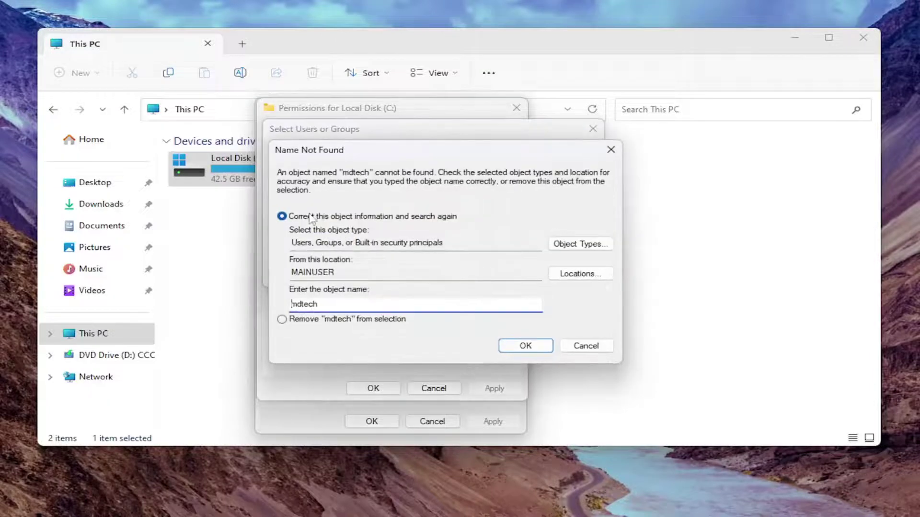
pyautogui.click(611, 151)
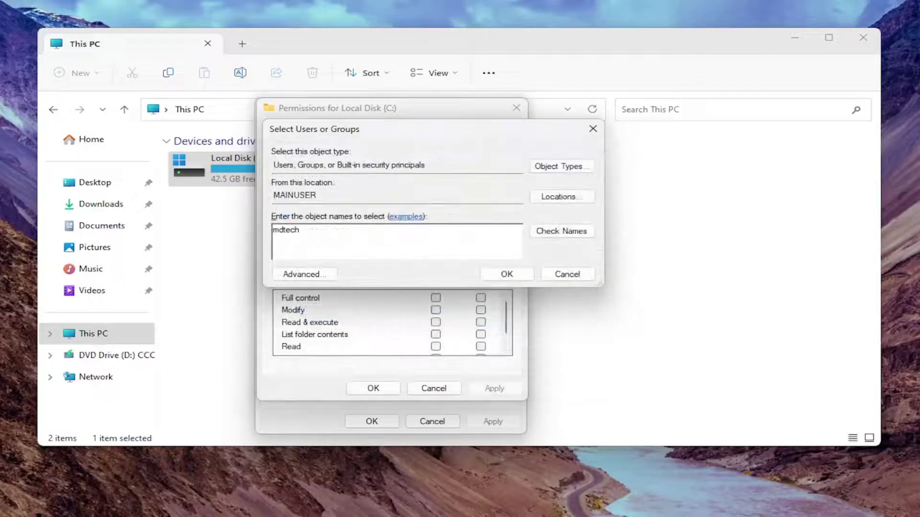
# List all users and groups in Advanced search and select the Guest account.
pyautogui.click(304, 274)
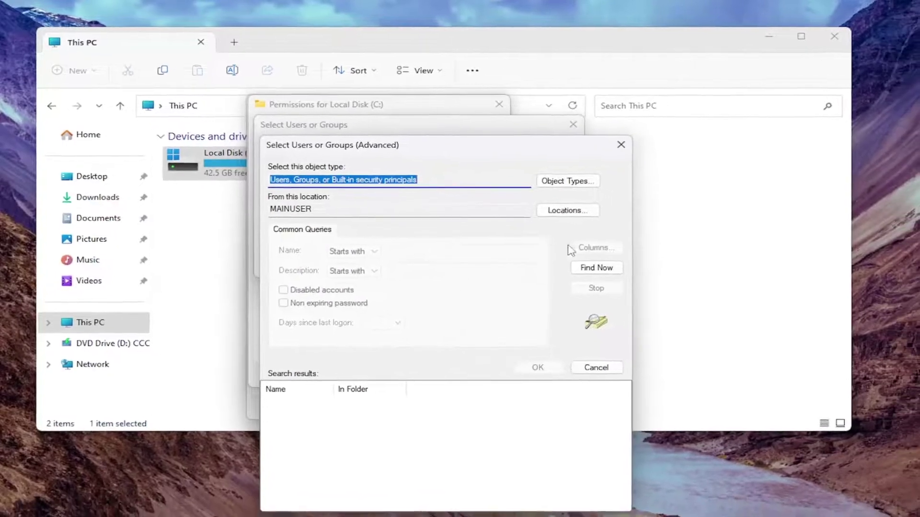
pyautogui.click(595, 267)
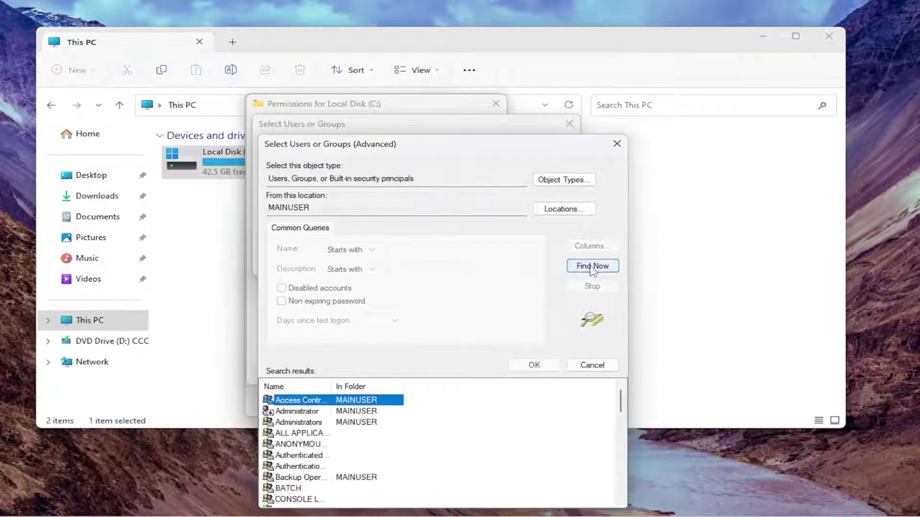
pyautogui.scroll(-3, 328, 460)
pyautogui.doubleClick(330, 387)
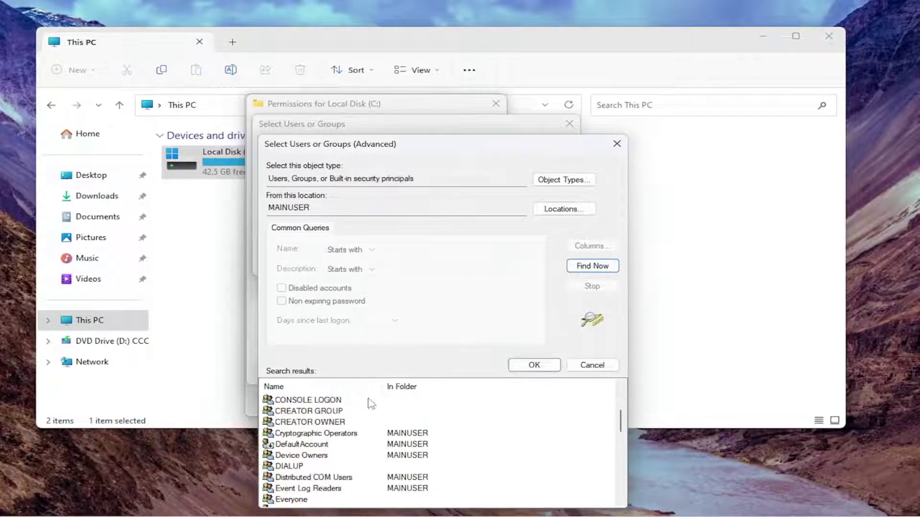
pyautogui.scroll(-3, 316, 445)
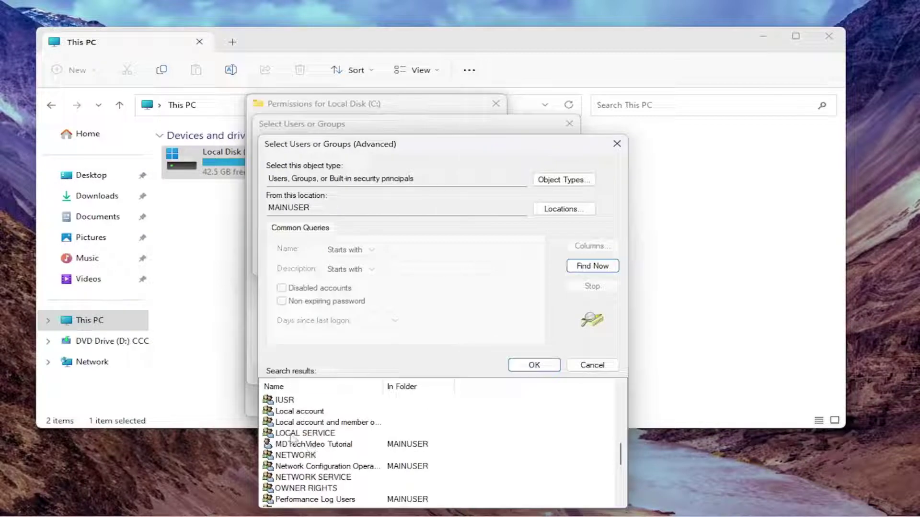
pyautogui.scroll(1, 288, 431)
pyautogui.scroll(3, 299, 445)
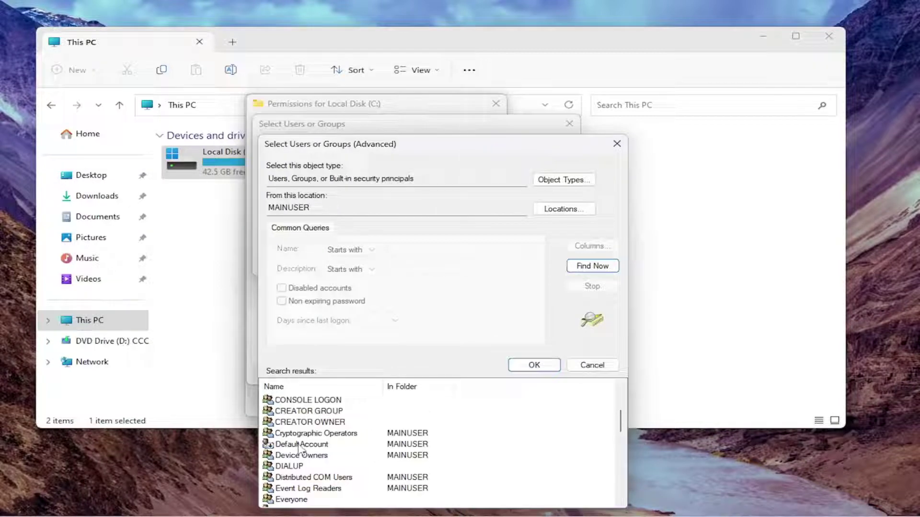
pyautogui.scroll(3, 301, 445)
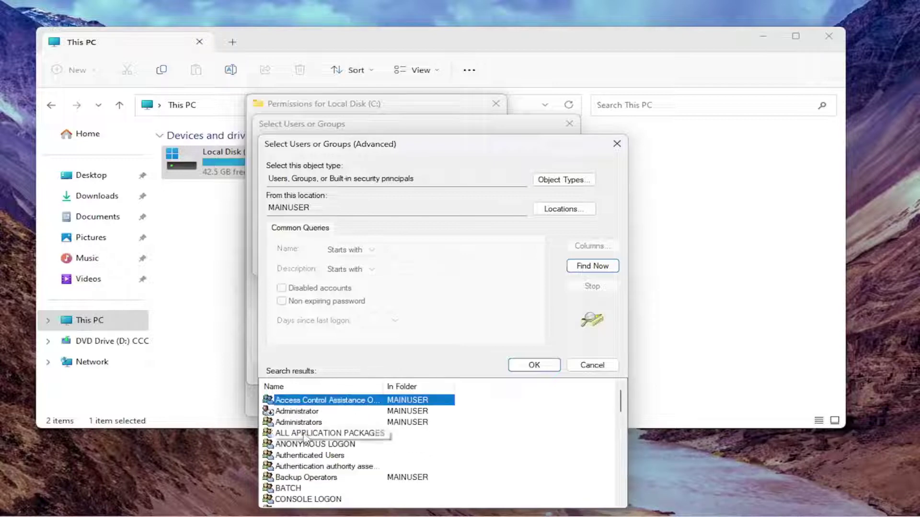
pyautogui.click(295, 411)
pyautogui.click(296, 422)
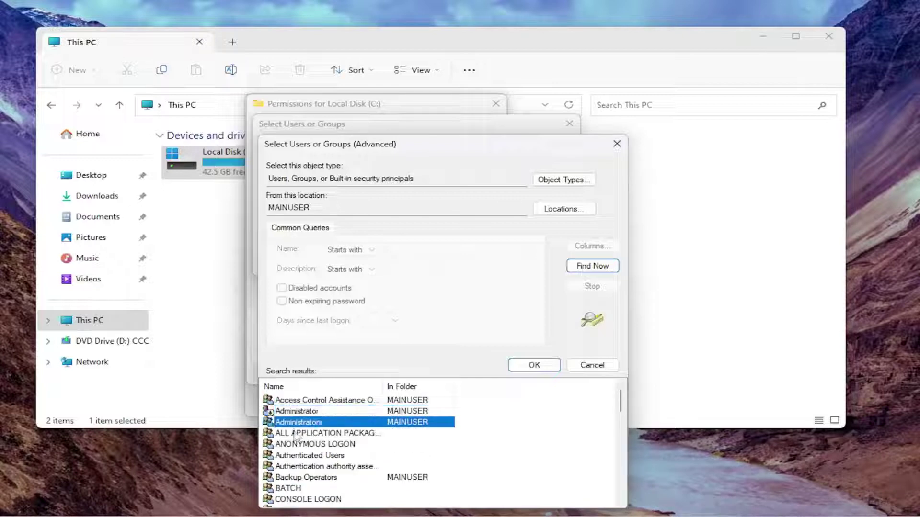
pyautogui.scroll(-2, 296, 431)
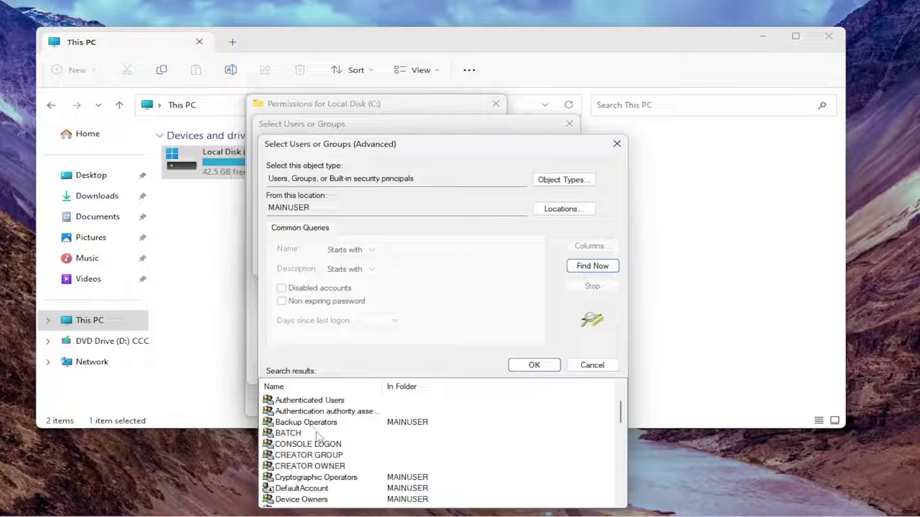
pyautogui.scroll(-2, 318, 435)
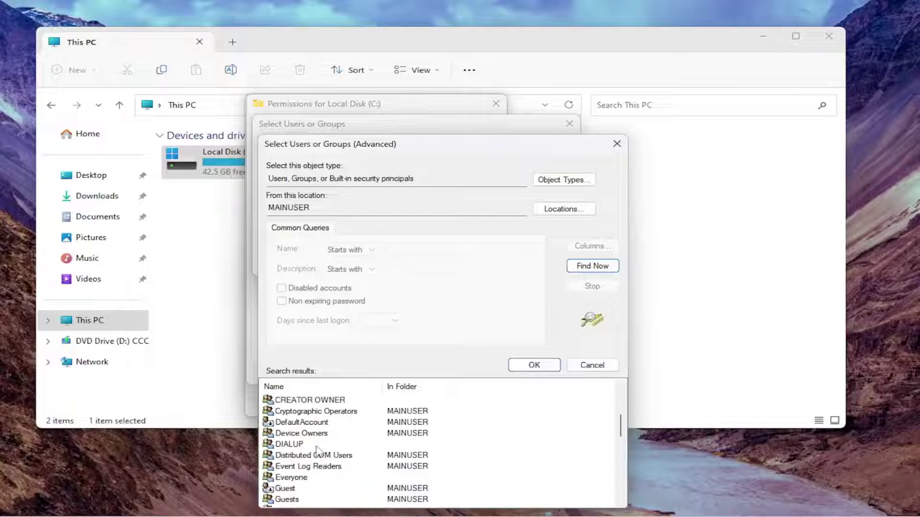
pyautogui.click(288, 488)
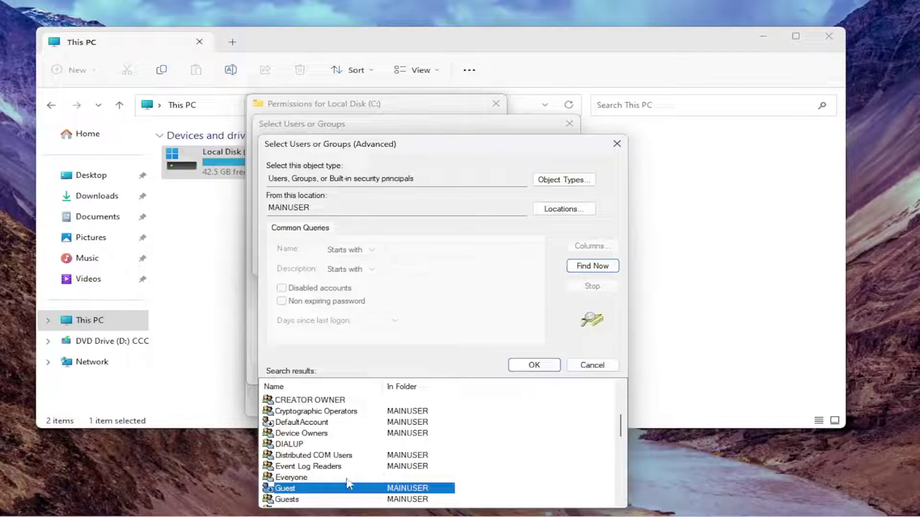
# Confirm Guest and delete the extra account name and leading space from the names box.
pyautogui.click(534, 366)
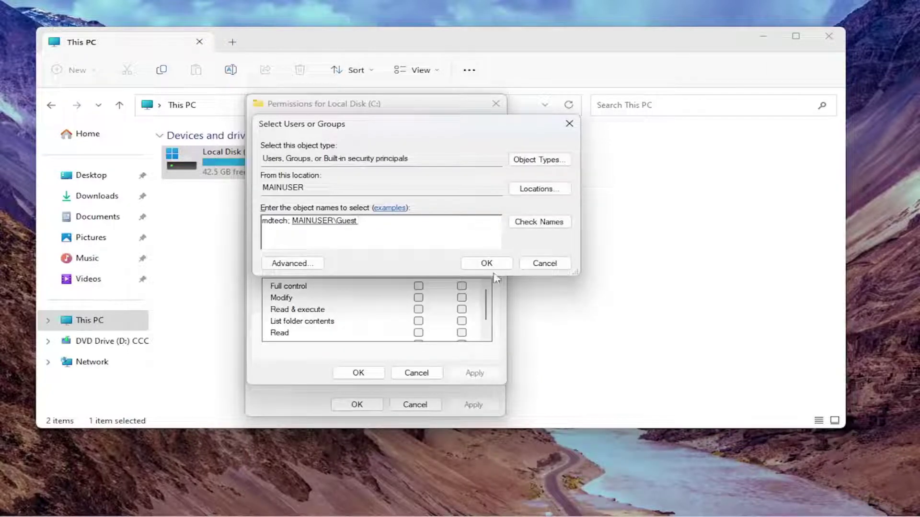
pyautogui.doubleClick(276, 221)
pyautogui.press('BackSpace')
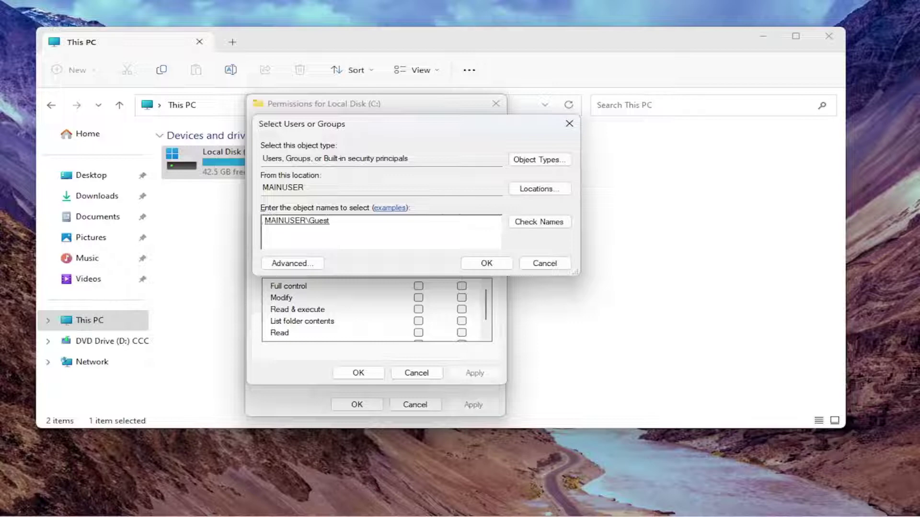
pyautogui.press('Delete')
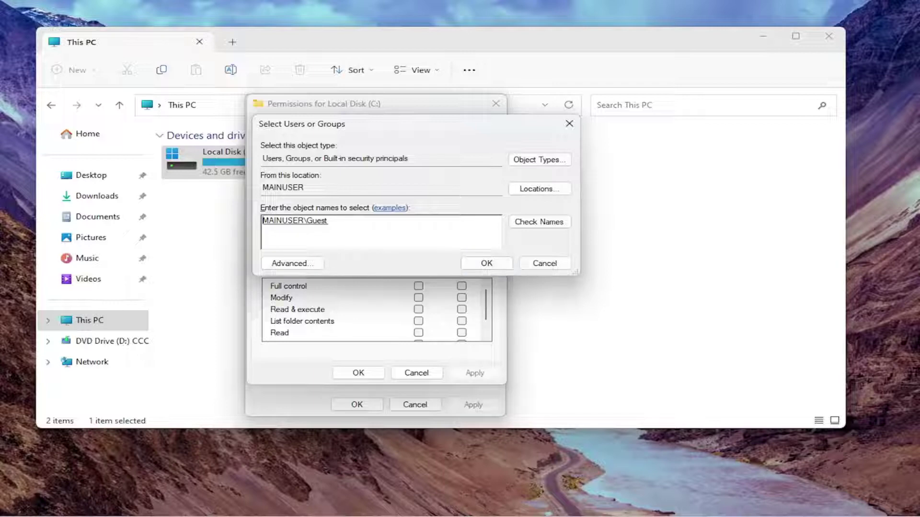
# Add Guest to the C: drive permission list and tick Deny for Full control.
pyautogui.click(486, 263)
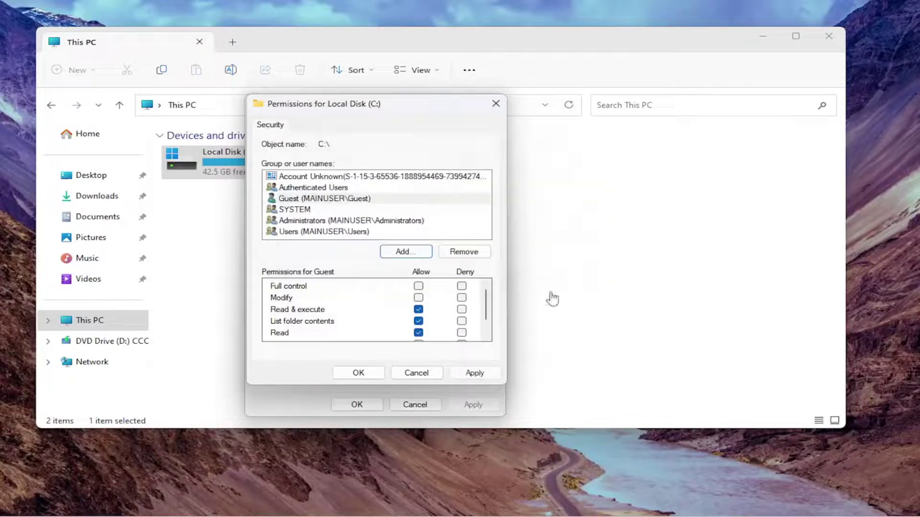
pyautogui.click(462, 287)
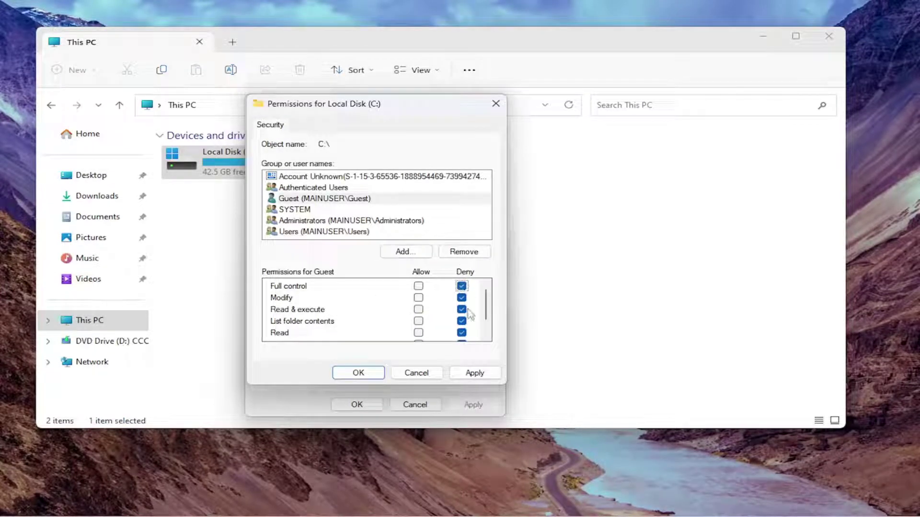
pyautogui.scroll(-2, 476, 288)
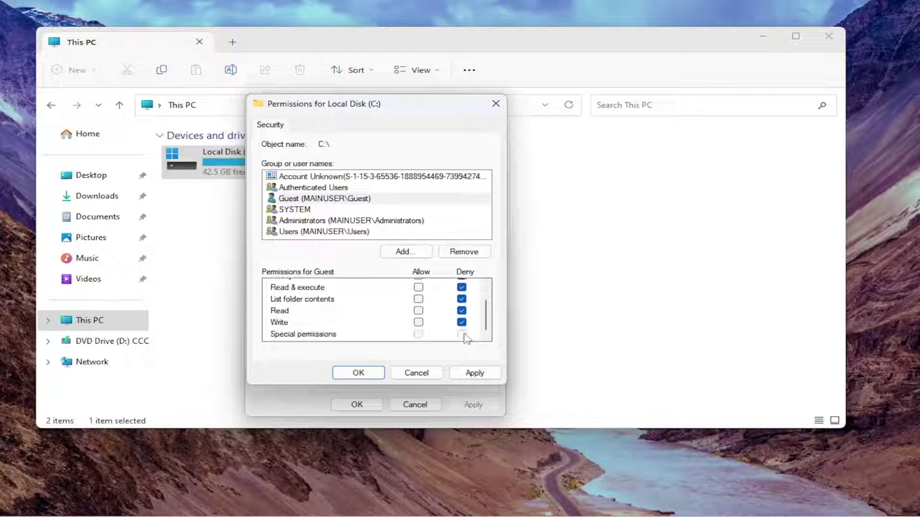
pyautogui.scroll(2, 463, 337)
pyautogui.scroll(-2, 430, 321)
pyautogui.scroll(2, 432, 336)
pyautogui.scroll(-2, 424, 334)
pyautogui.scroll(2, 424, 334)
pyautogui.scroll(-2, 460, 323)
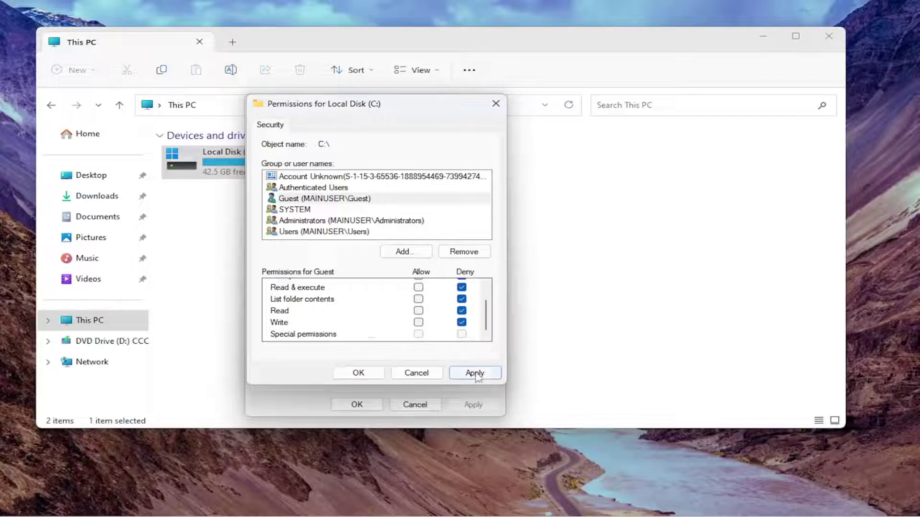
# Apply Guest's deny permissions, accept the deny-entry warning, and reposition the root-drive warning.
pyautogui.click(474, 373)
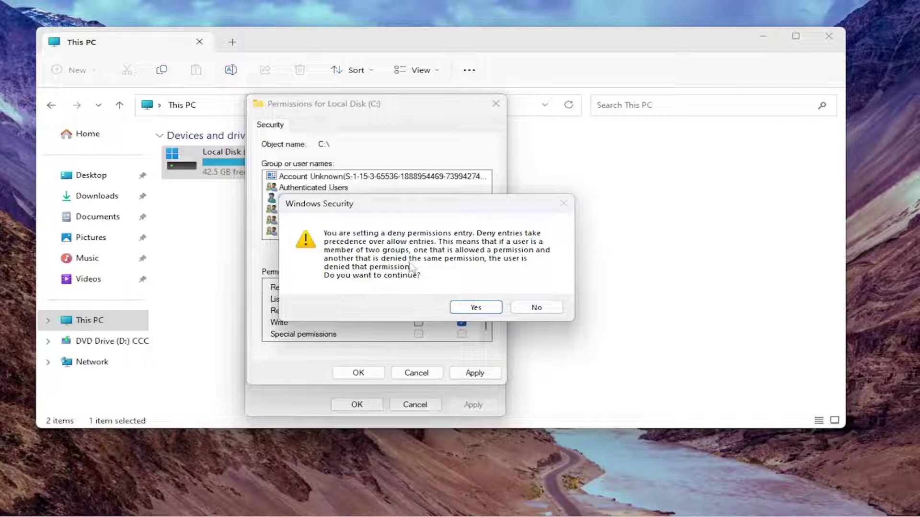
pyautogui.click(475, 308)
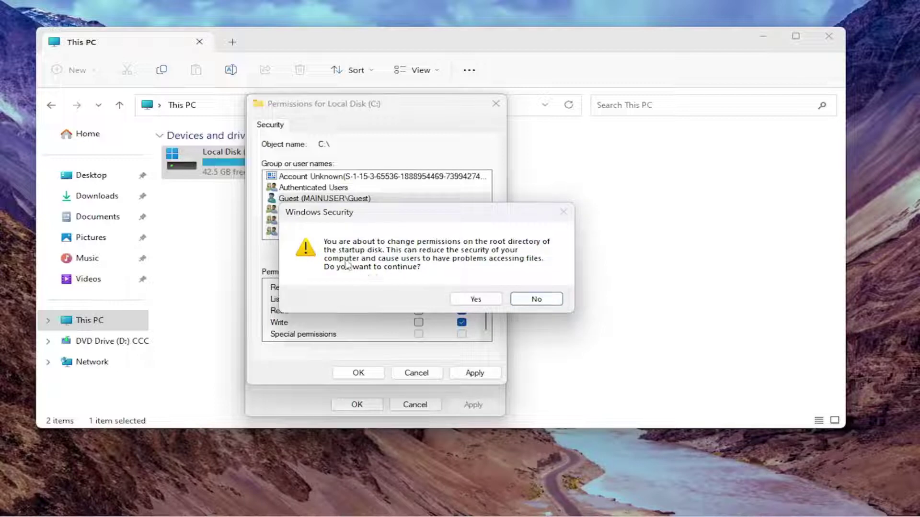
pyautogui.moveTo(379, 218); pyautogui.dragTo(477, 260)
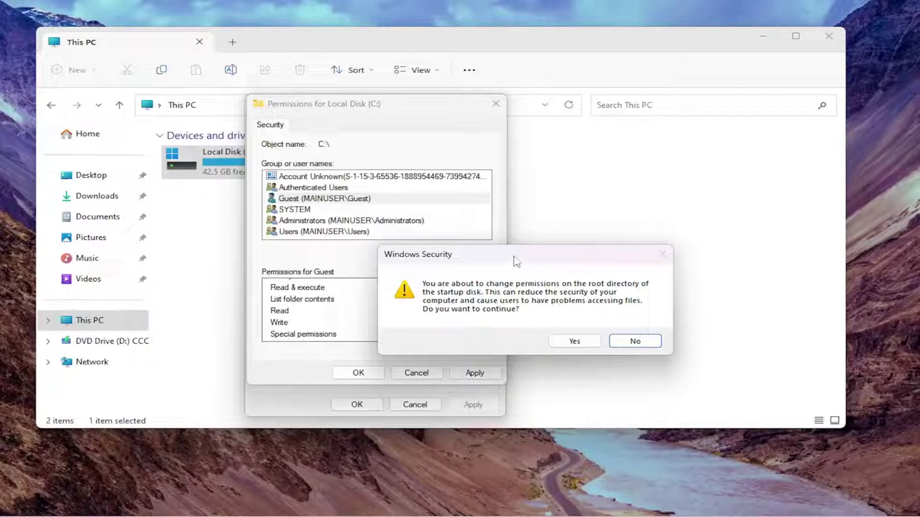
pyautogui.moveTo(516, 261); pyautogui.dragTo(381, 197)
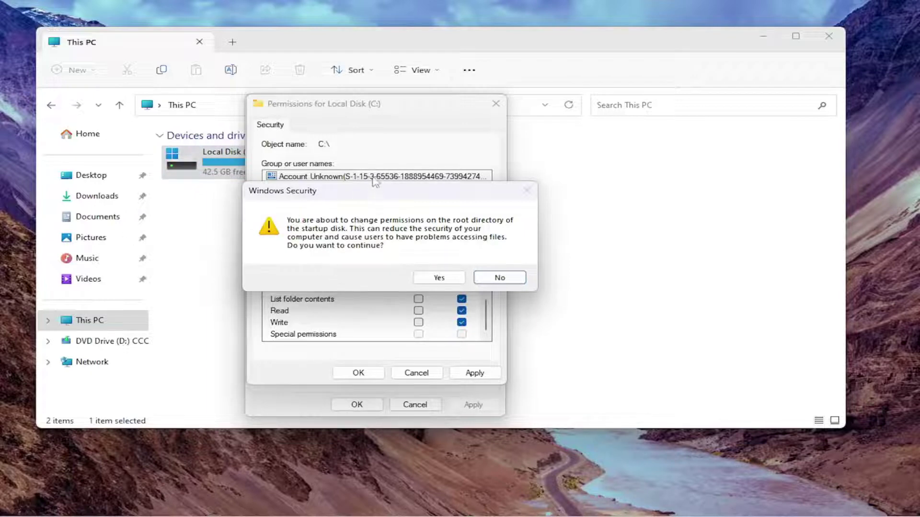
pyautogui.moveTo(355, 192)
pyautogui.mouseDown()
pyautogui.moveTo(358, 217)
pyautogui.moveTo(315, 182)
pyautogui.mouseUp()
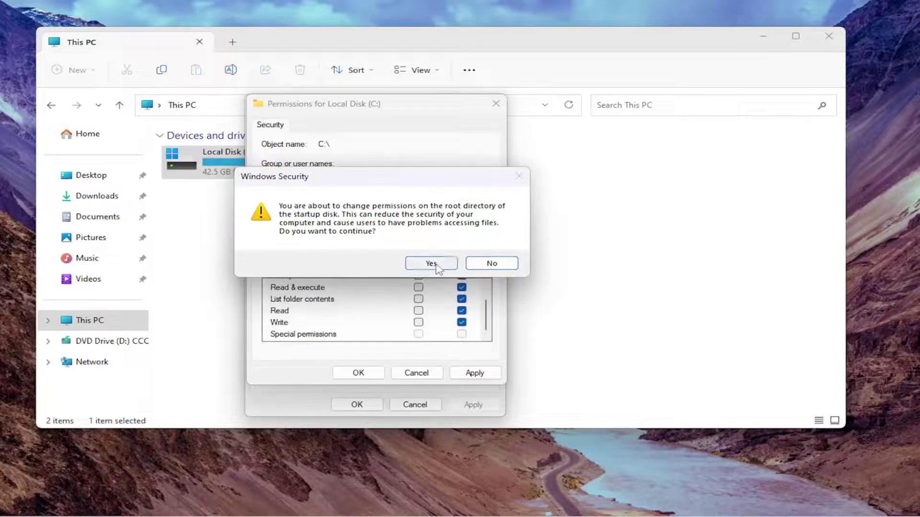
# Confirm the root-directory change and continue past three Error Applying Security dialogs.
pyautogui.click(431, 262)
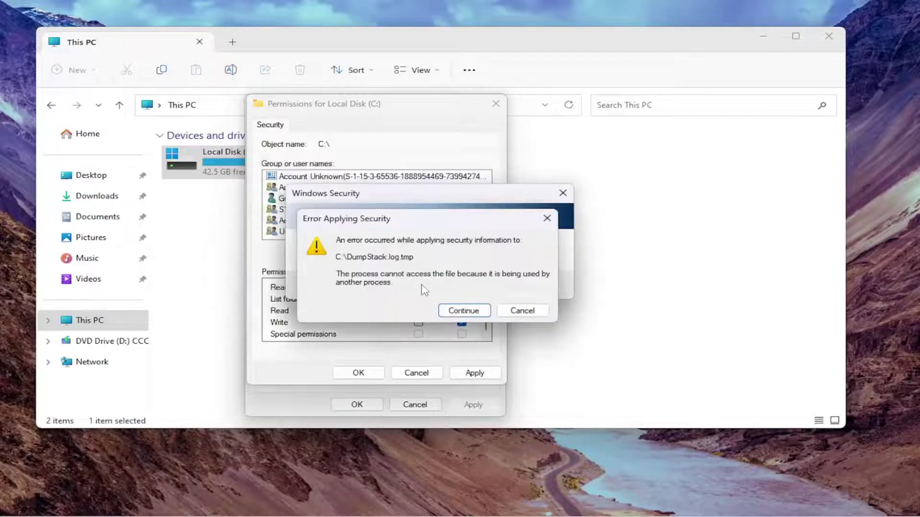
pyautogui.click(464, 311)
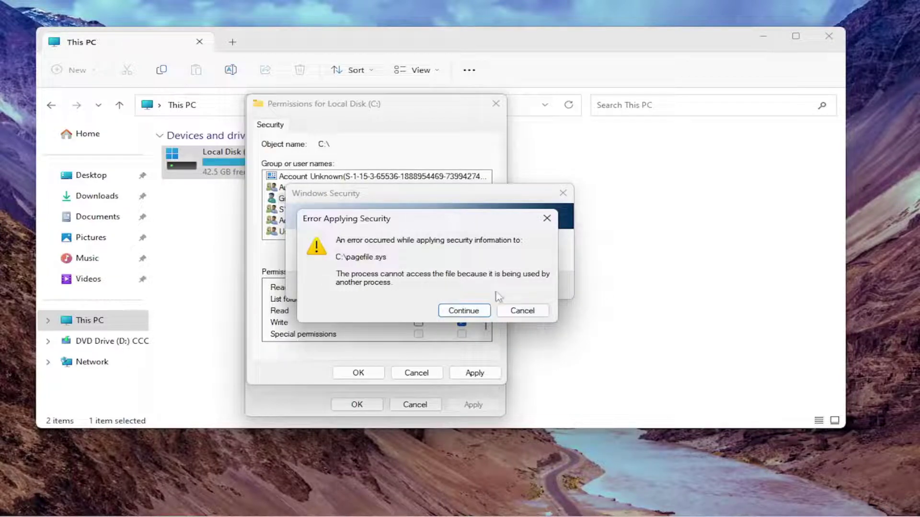
pyautogui.click(464, 310)
pyautogui.click(464, 310)
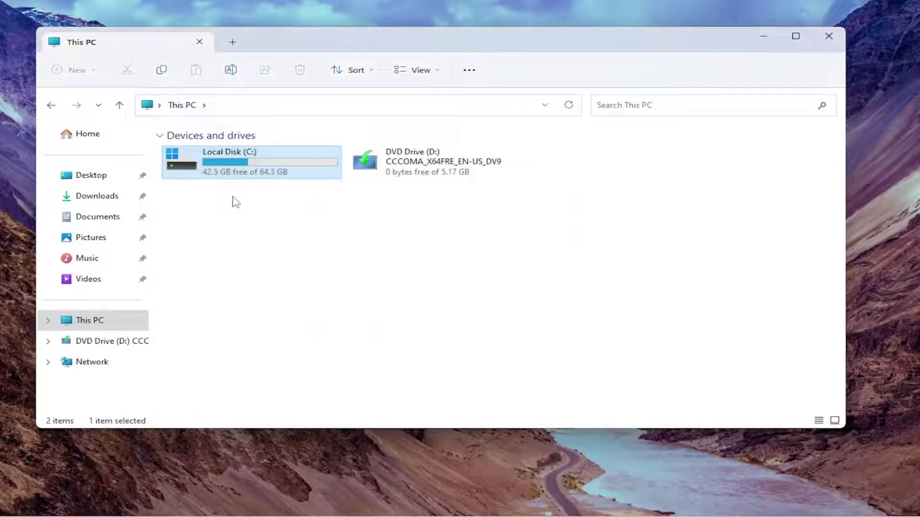
# Reopen the C: drive permissions and tick Allow Full control for Guest.
pyautogui.rightClick(223, 169)
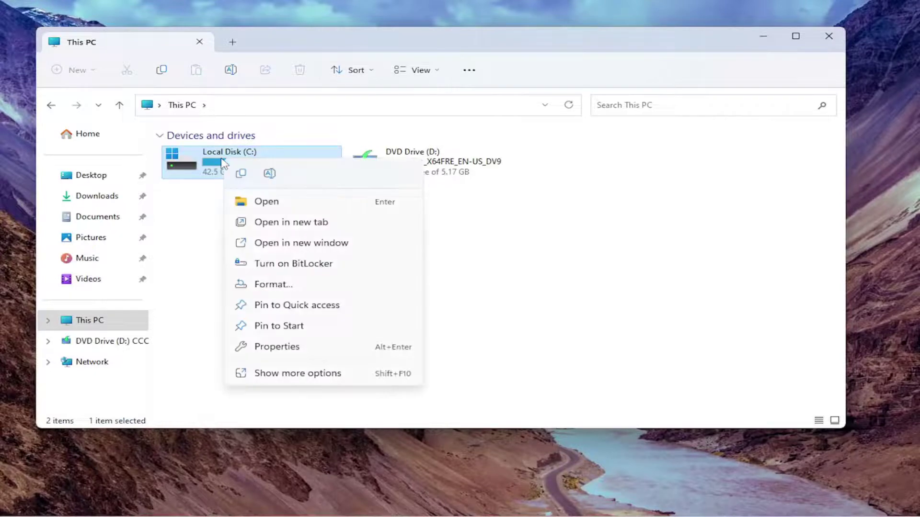
pyautogui.click(276, 348)
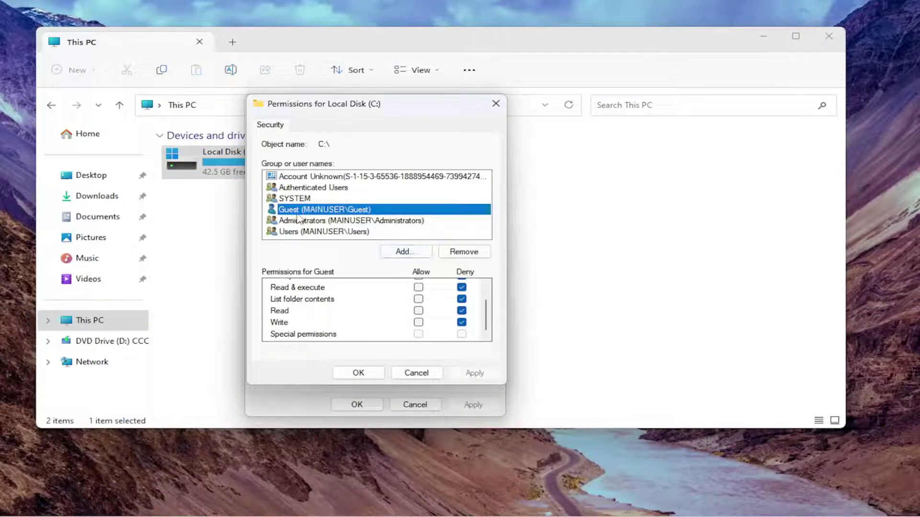
pyautogui.scroll(2, 470, 313)
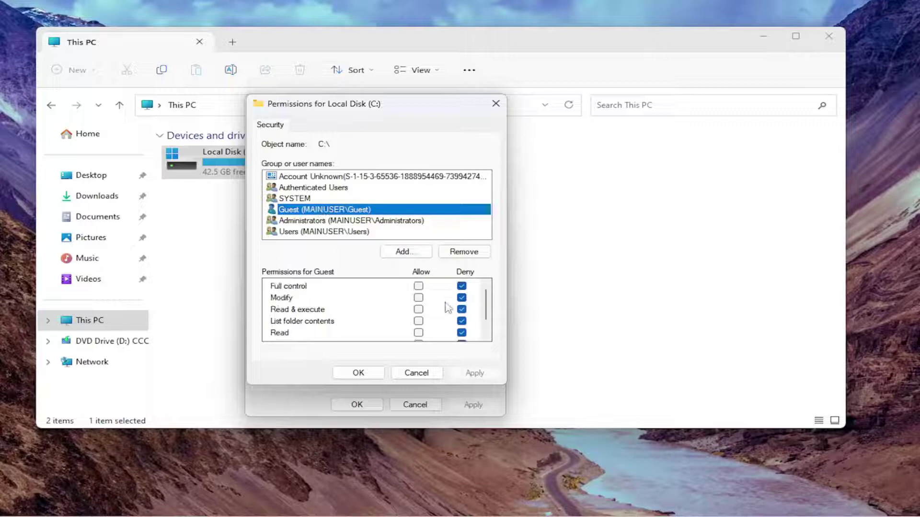
pyautogui.click(419, 286)
# Apply the change, confirm the root-directory warning, and continue past three file errors.
pyautogui.click(474, 373)
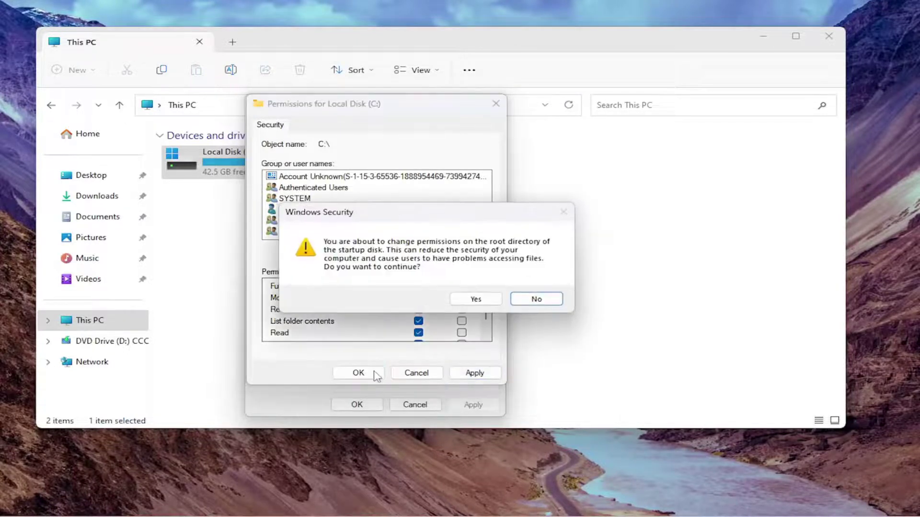
pyautogui.click(477, 300)
pyautogui.click(463, 311)
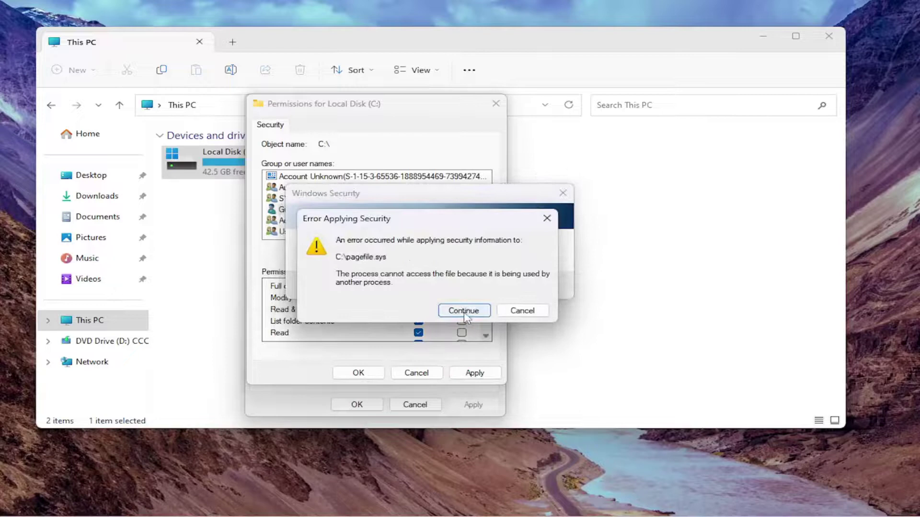
pyautogui.click(464, 311)
pyautogui.click(463, 311)
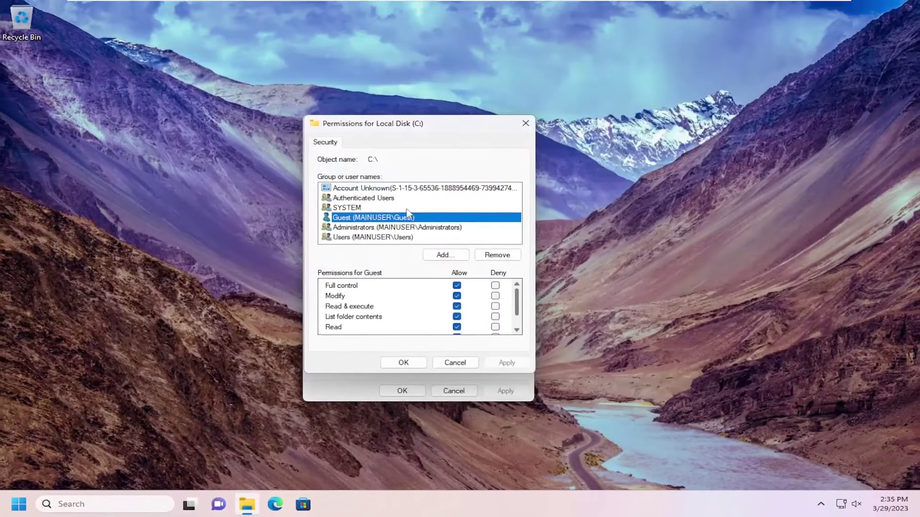
# Close the Permissions for Local Disk (C:) window with OK.
pyautogui.click(528, 128)
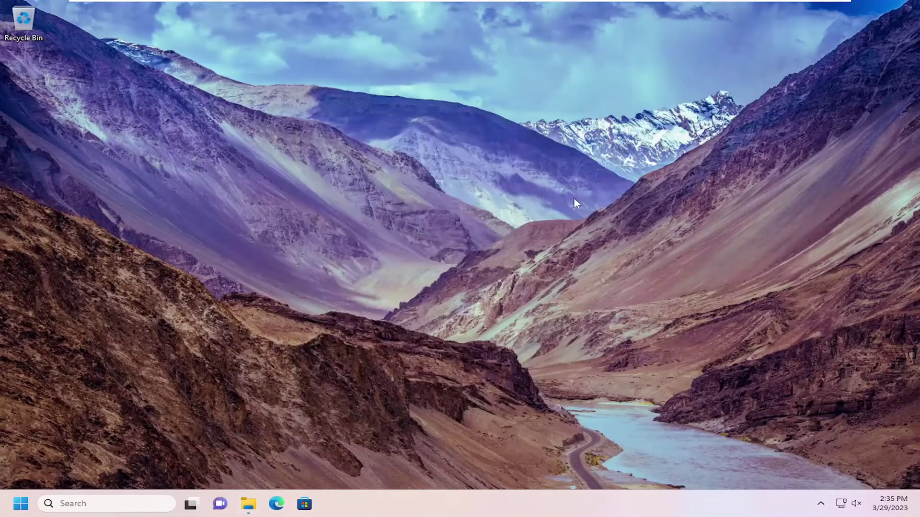